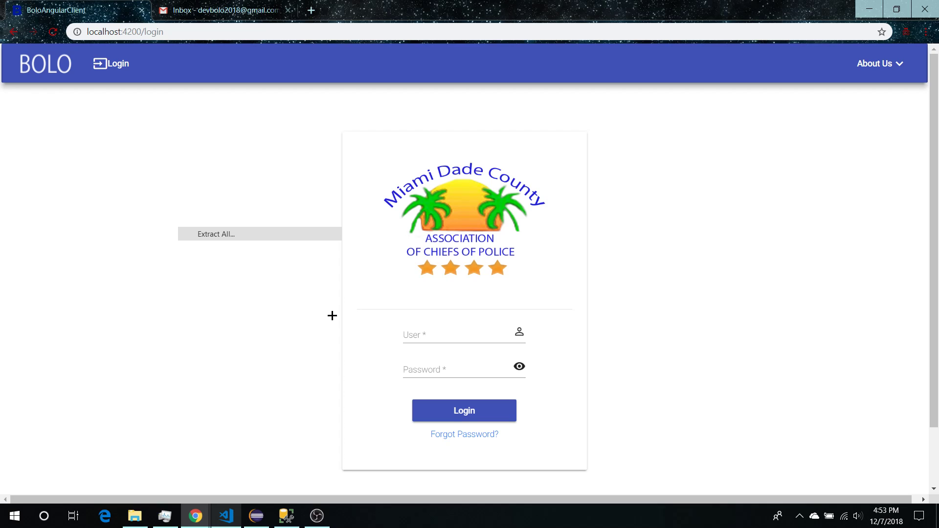
# Log in to BOLO Flier Creator with the root administrator user name and its password
pyautogui.click(419, 333)
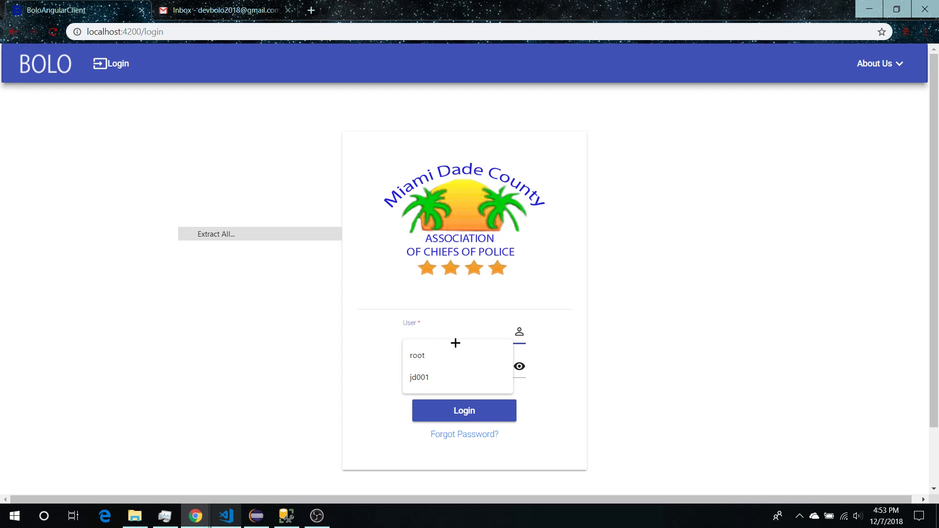
pyautogui.write('root')
pyautogui.press('Tab')
pyautogui.write('root1')
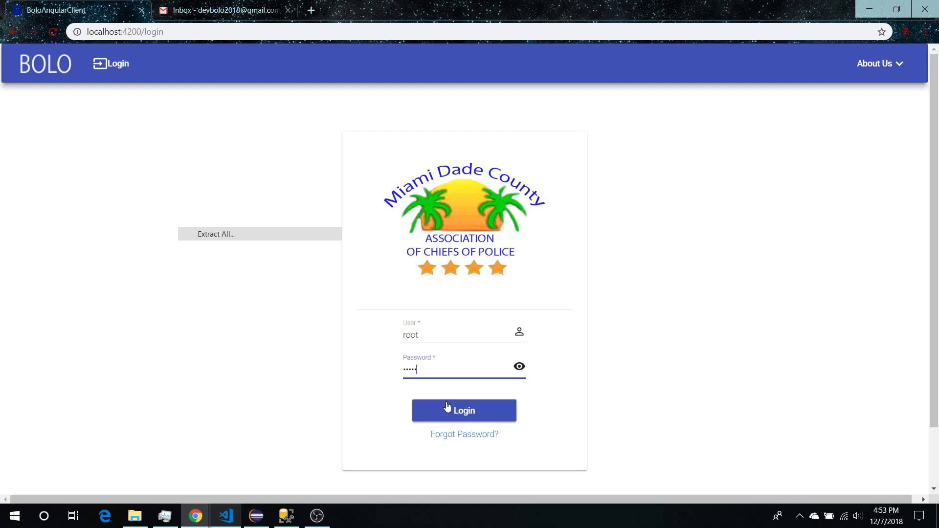
pyautogui.click(447, 407)
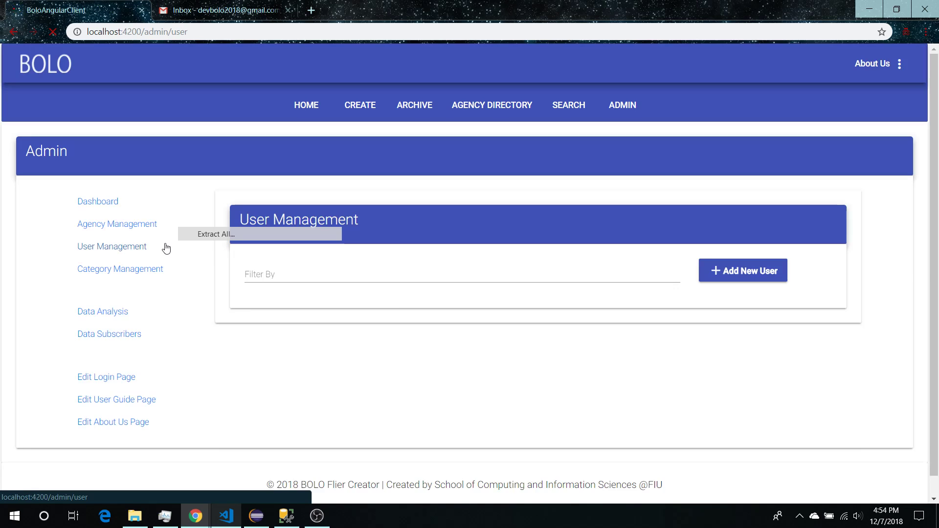
pyautogui.scroll(-1, 241, 297)
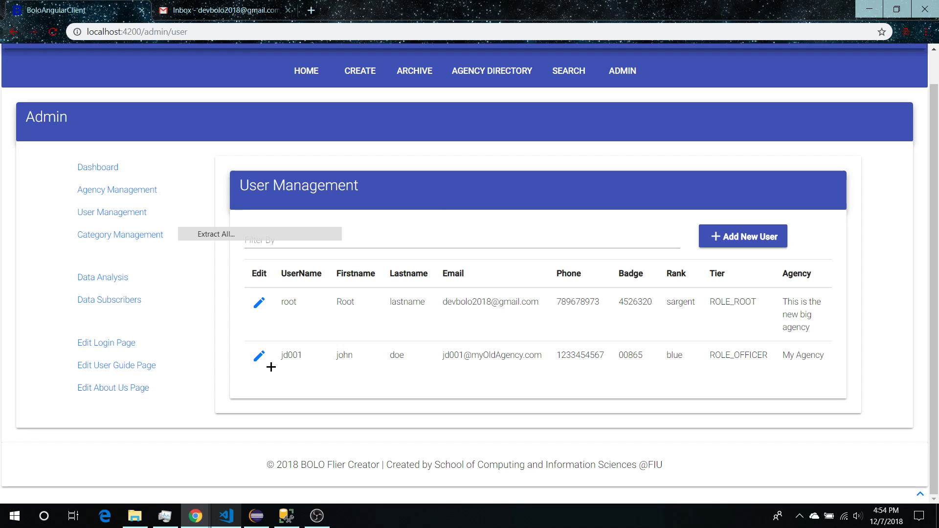
pyautogui.click(261, 357)
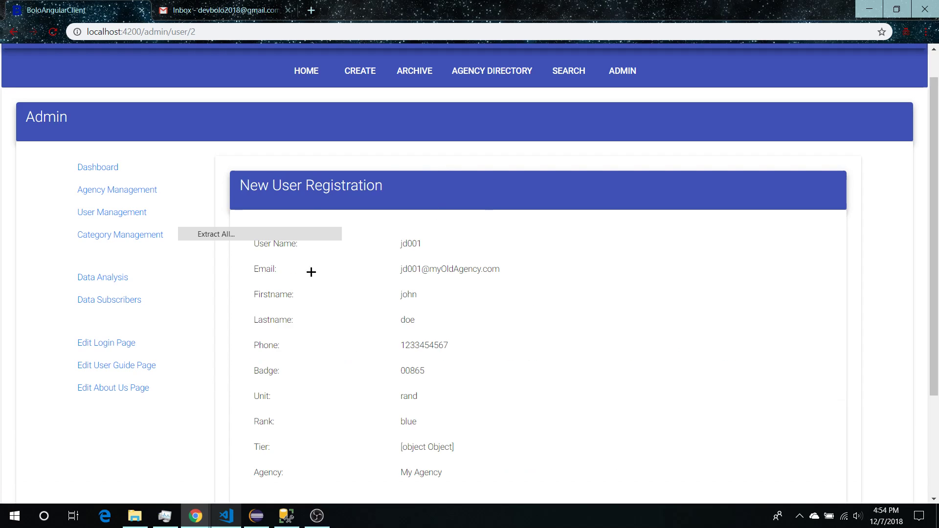
pyautogui.scroll(-4, 272, 399)
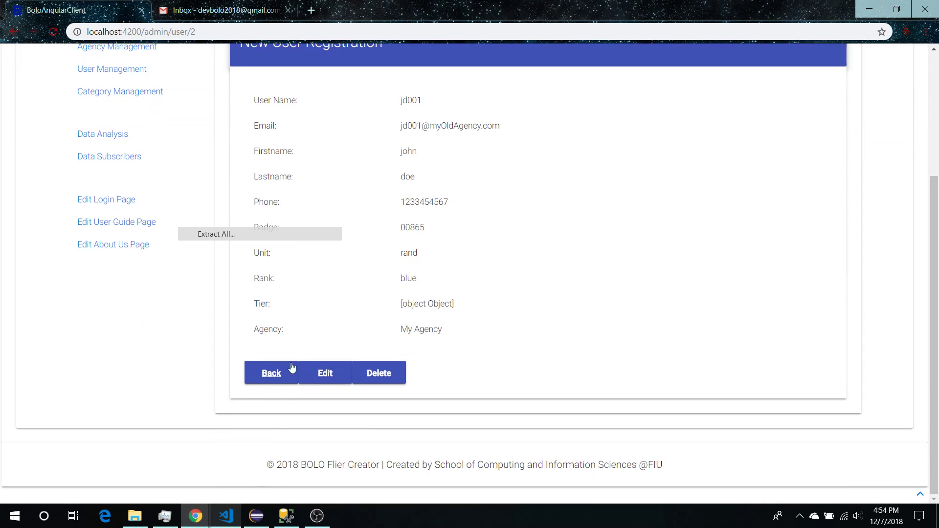
pyautogui.scroll(3, 356, 259)
pyautogui.scroll(-1, 391, 252)
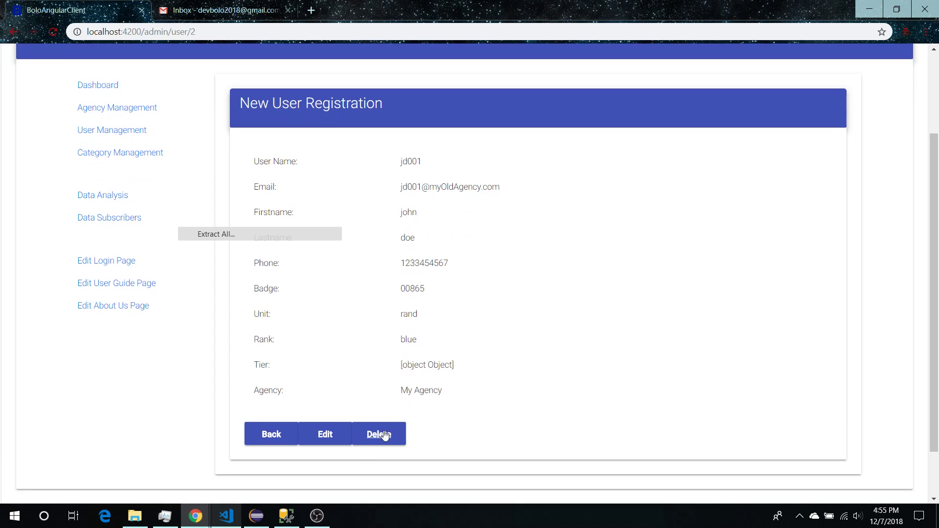
pyautogui.click(281, 440)
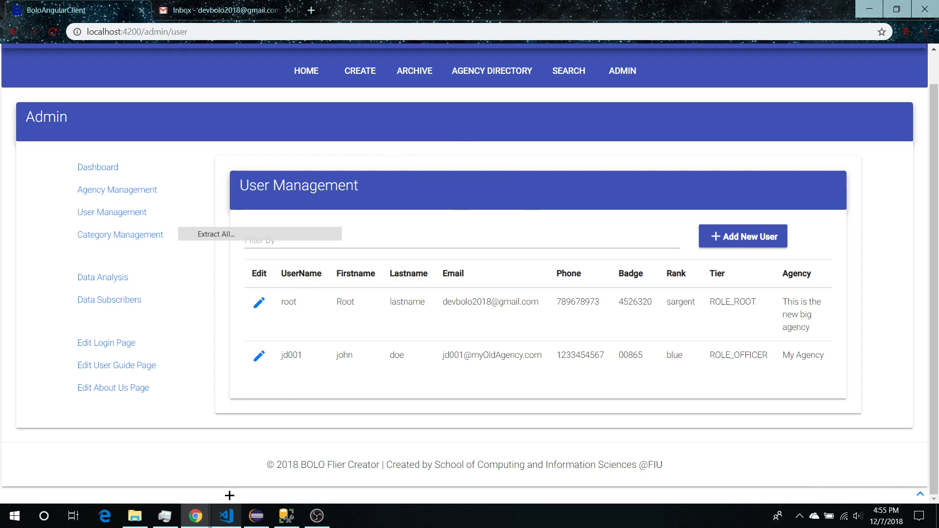
# In Eclipse, delete the last character of the spring.mail.password value on line 6 of application-dev.properties
pyautogui.moveTo(196, 516)
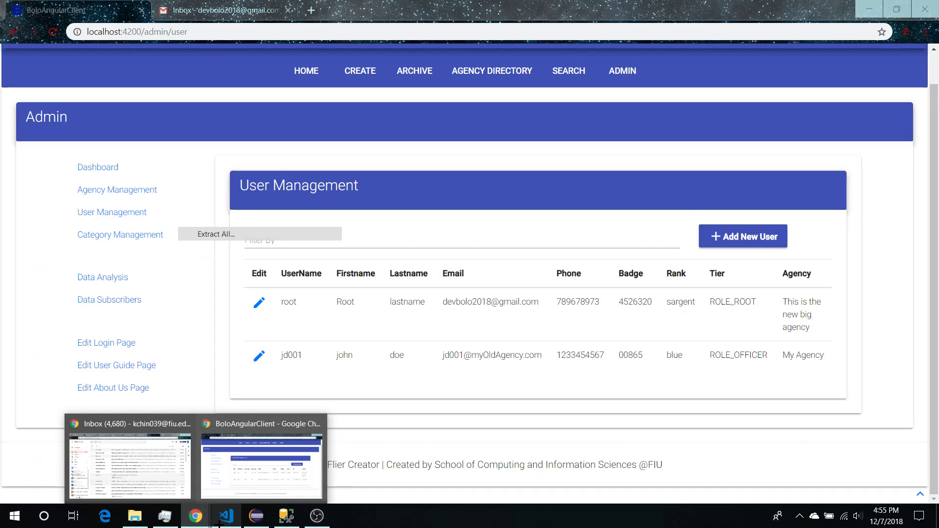
pyautogui.click(256, 516)
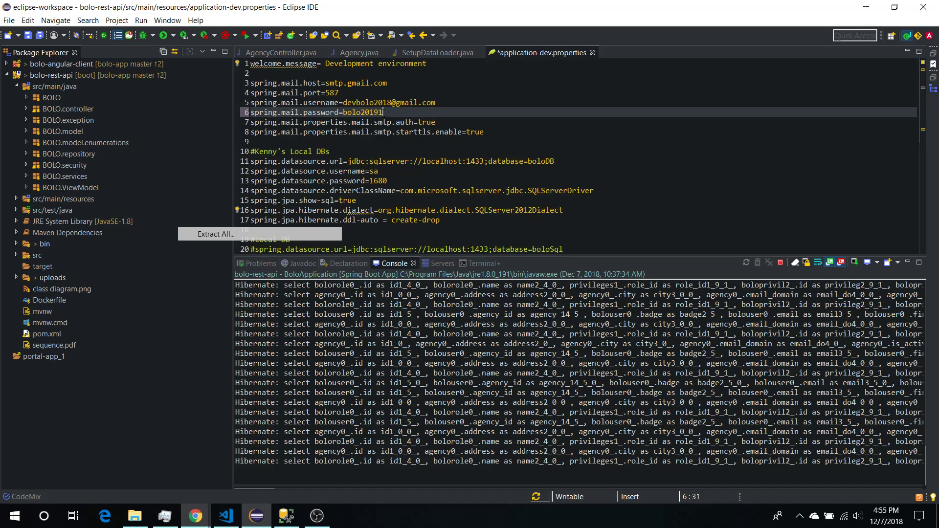
pyautogui.hotkey('shift', 'Up')
pyautogui.hotkey('shift', 'Home')
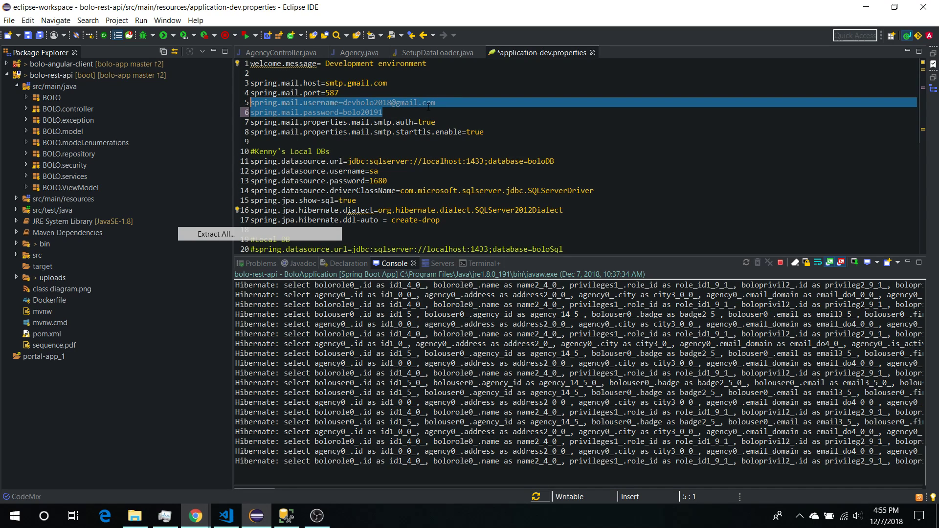
pyautogui.press('End')
pyautogui.click(410, 113)
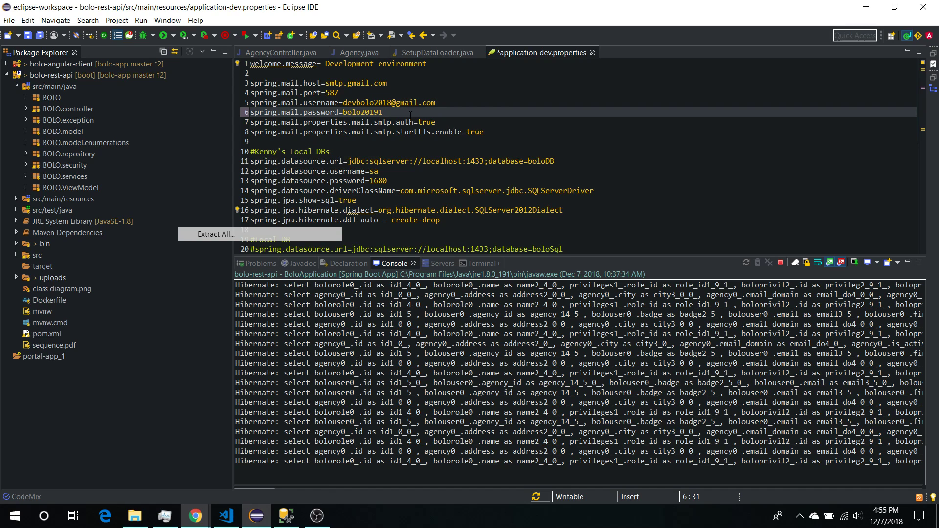
pyautogui.press('BackSpace')
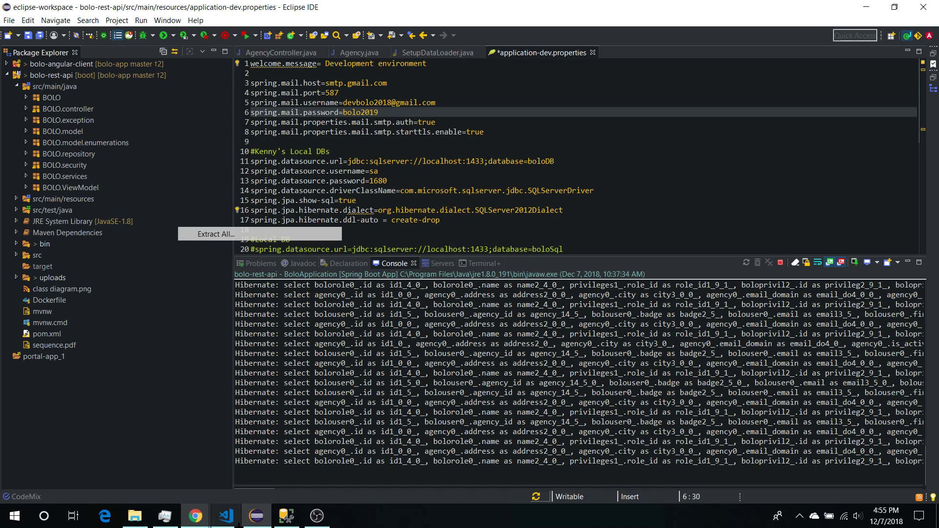
# In Gmail, read the new BOLO account-created notification email and return to the inbox
pyautogui.moveTo(210, 516)
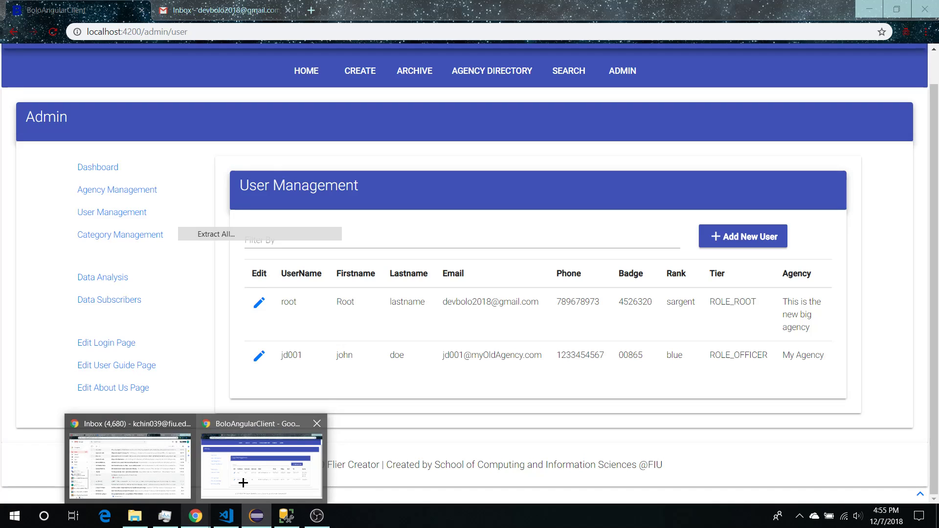
pyautogui.click(247, 473)
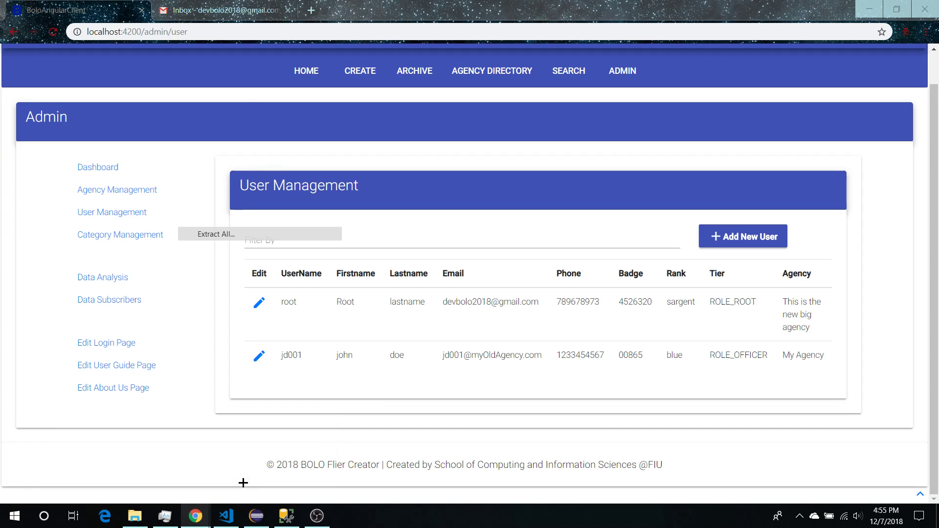
pyautogui.click(220, 10)
pyautogui.click(283, 185)
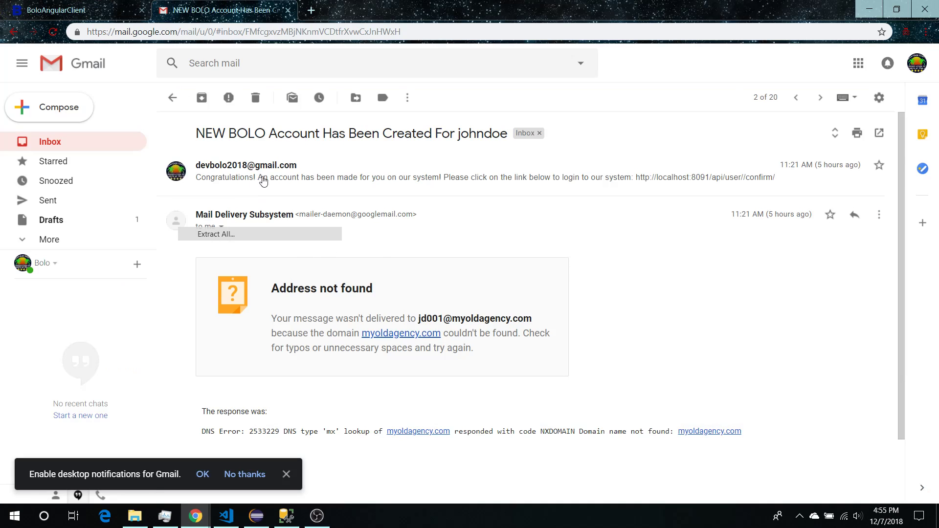
pyautogui.click(263, 179)
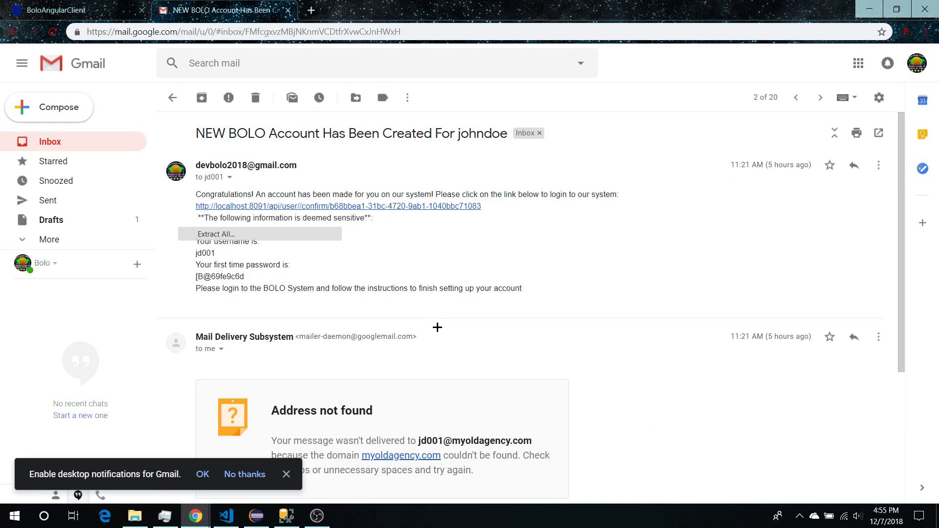
pyautogui.scroll(-1, 424, 278)
pyautogui.scroll(-3, 424, 278)
pyautogui.scroll(4, 411, 256)
pyautogui.scroll(-2, 322, 257)
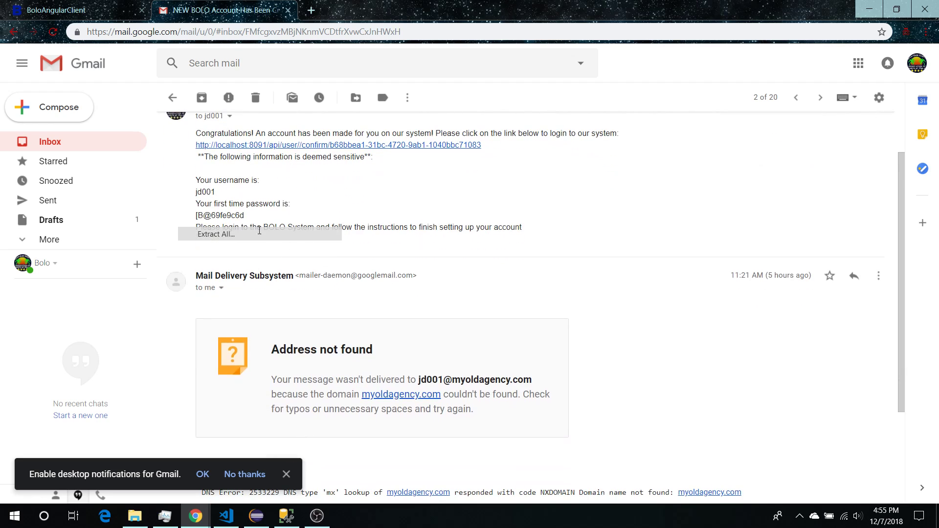
pyautogui.scroll(2, 274, 212)
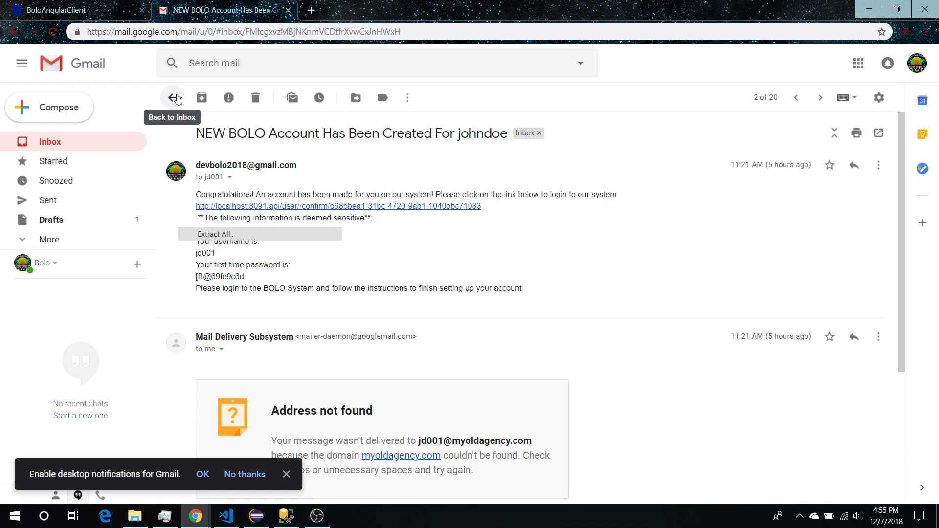
pyautogui.click(175, 97)
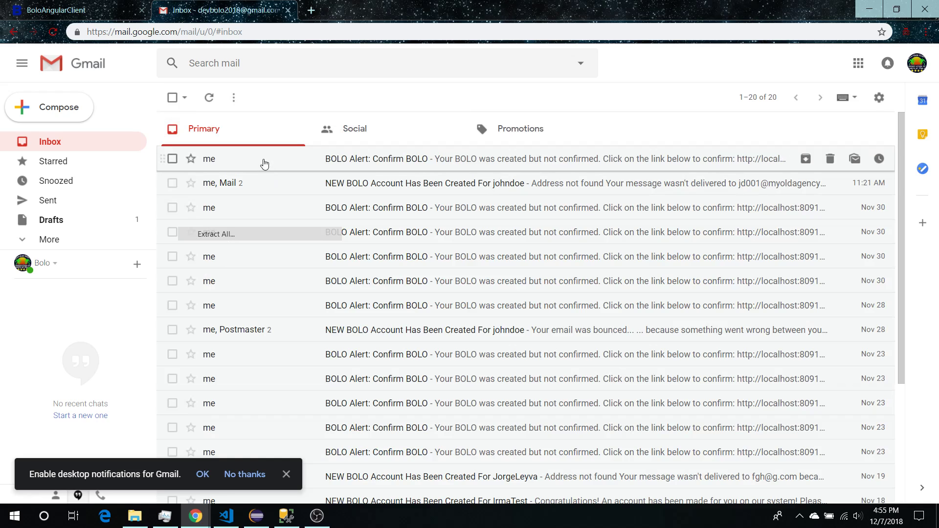
# Read the latest 'BOLO Alert: Confirm BOLO' email, then go back to the BOLO admin tab
pyautogui.click(264, 163)
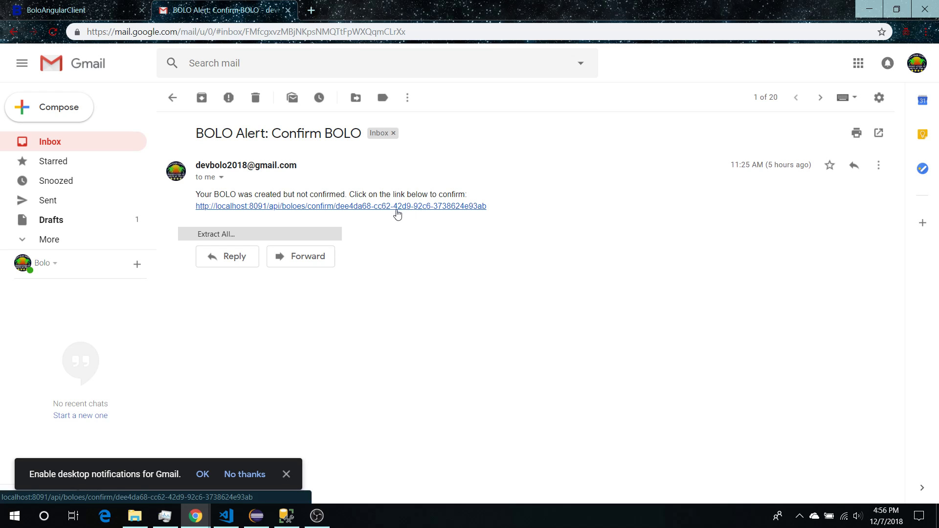
pyautogui.click(172, 98)
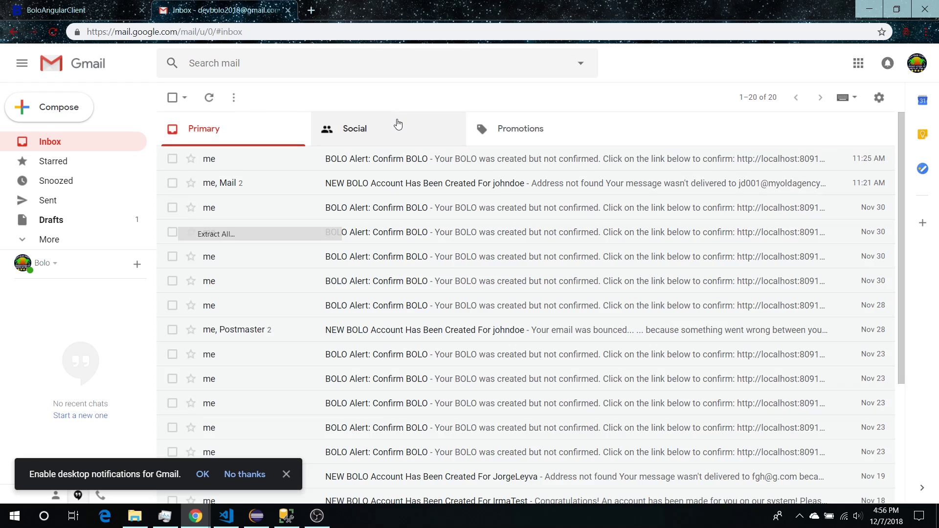
pyautogui.click(80, 10)
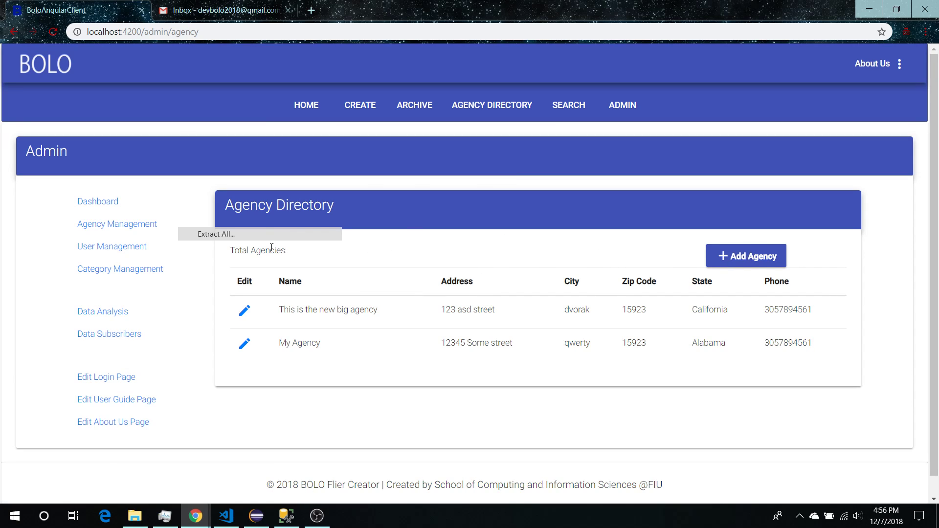
# Open User Management from the admin sidebar and put the cursor in the Filter By field
pyautogui.scroll(-1, 299, 244)
pyautogui.scroll(1, 366, 199)
pyautogui.click(133, 250)
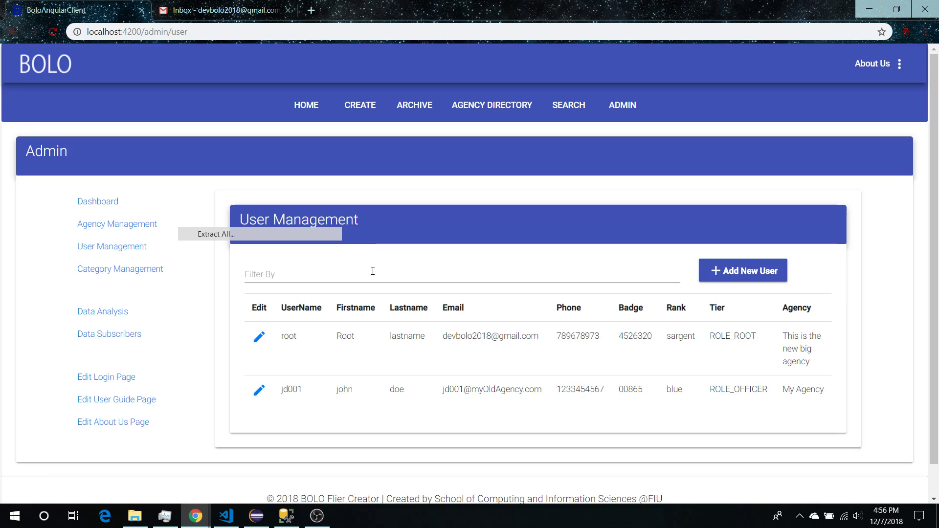
pyautogui.click(373, 272)
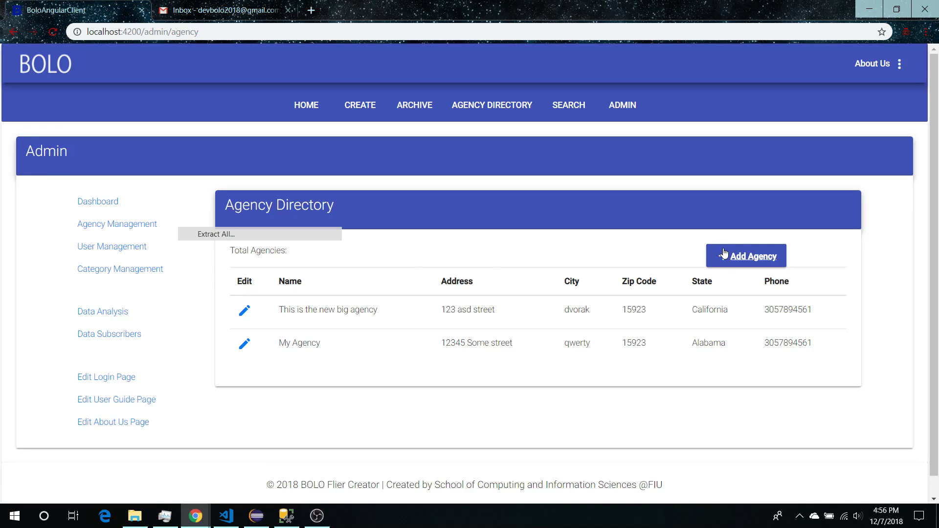
# Add and save an agency with all fields empty, then return to the Agency Directory
pyautogui.click(725, 256)
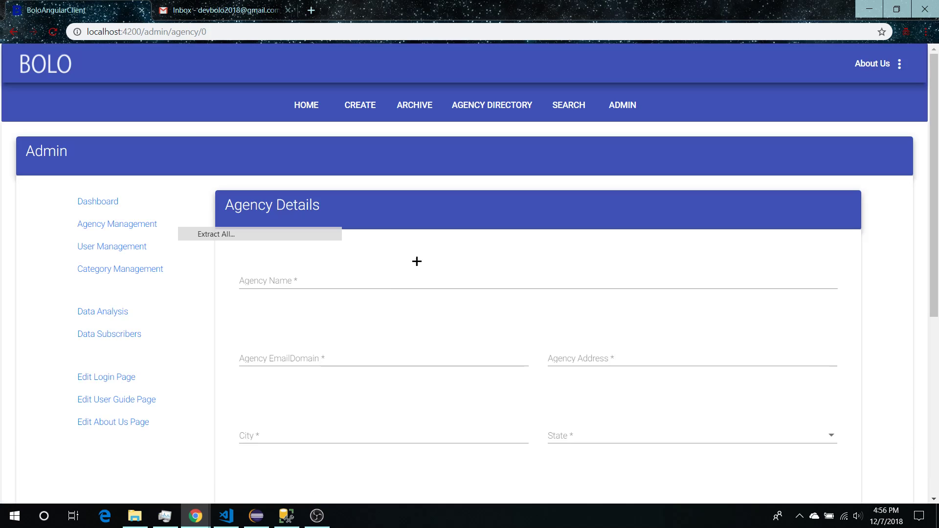
pyautogui.scroll(-6, 417, 265)
pyautogui.scroll(3, 348, 289)
pyautogui.scroll(-3, 316, 369)
pyautogui.click(317, 371)
pyautogui.scroll(2, 345, 308)
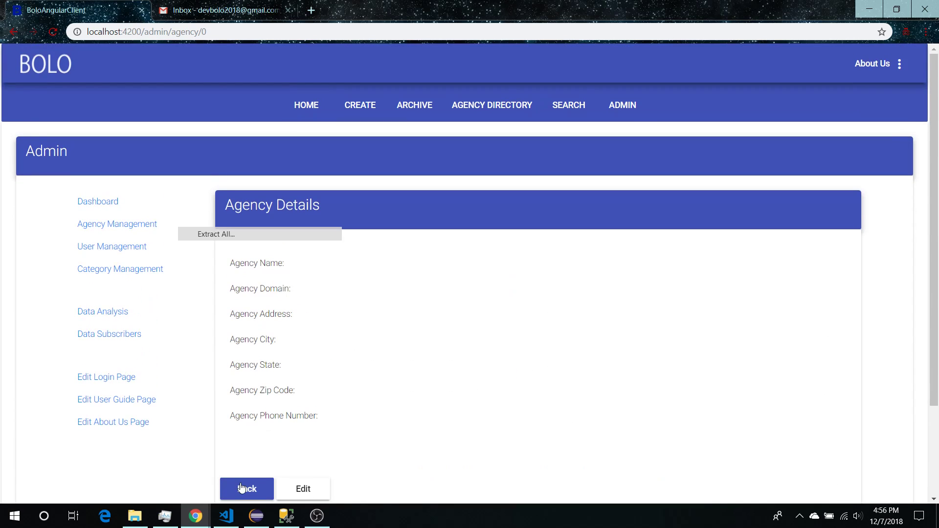
pyautogui.click(242, 489)
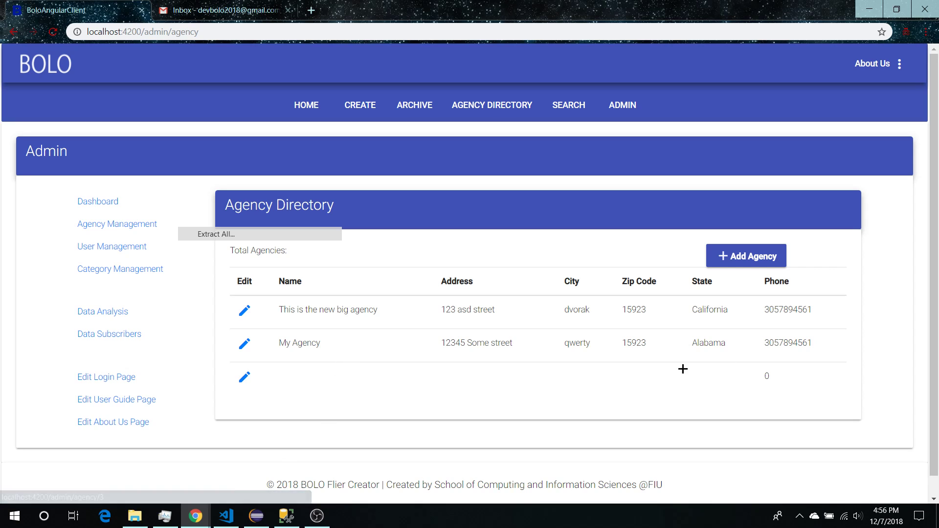
# Open the blank third agency's edit page, then go back to the directory list
pyautogui.click(245, 379)
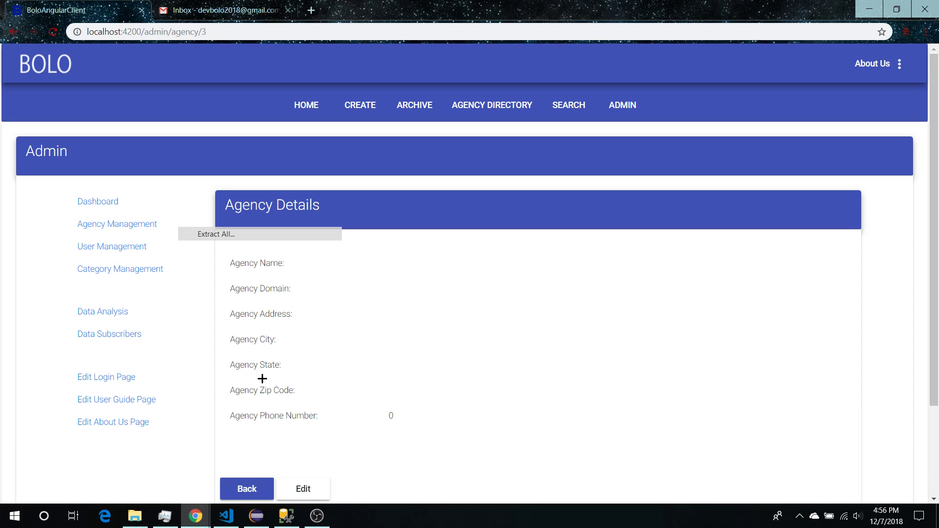
pyautogui.scroll(-3, 254, 381)
pyautogui.click(254, 379)
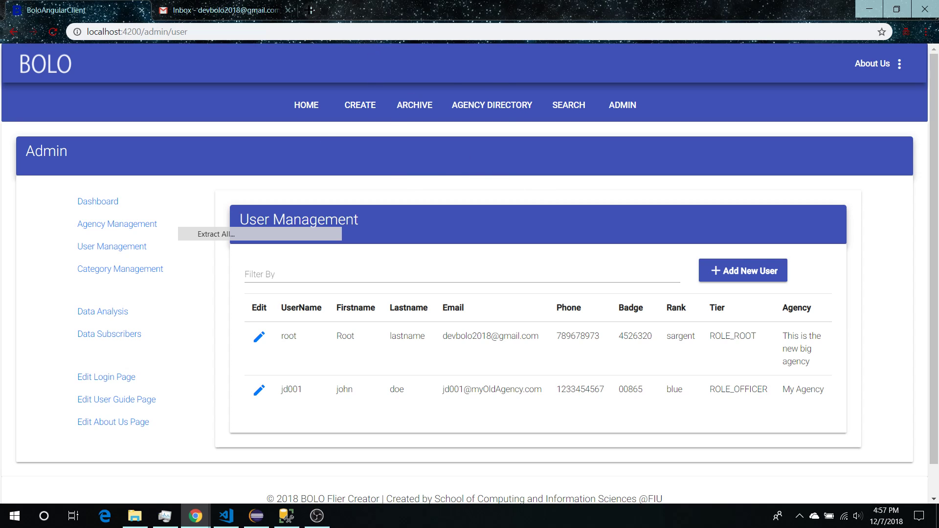
# Load samjr.org in a new private browsing window
pyautogui.hotkey('ctrl', 'shift', 'n')
pyautogui.hotkey('ctrl', 'l')
pyautogui.write('samjr.org')
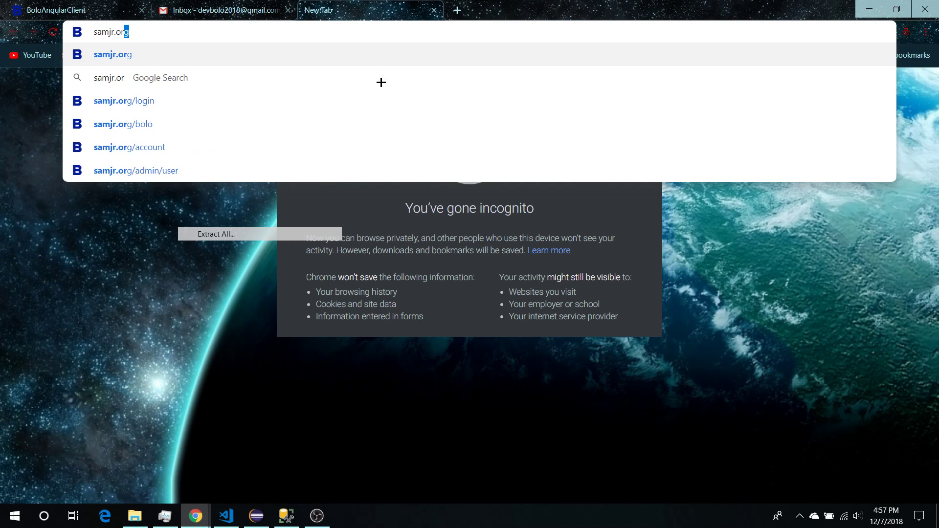
pyautogui.press('Return')
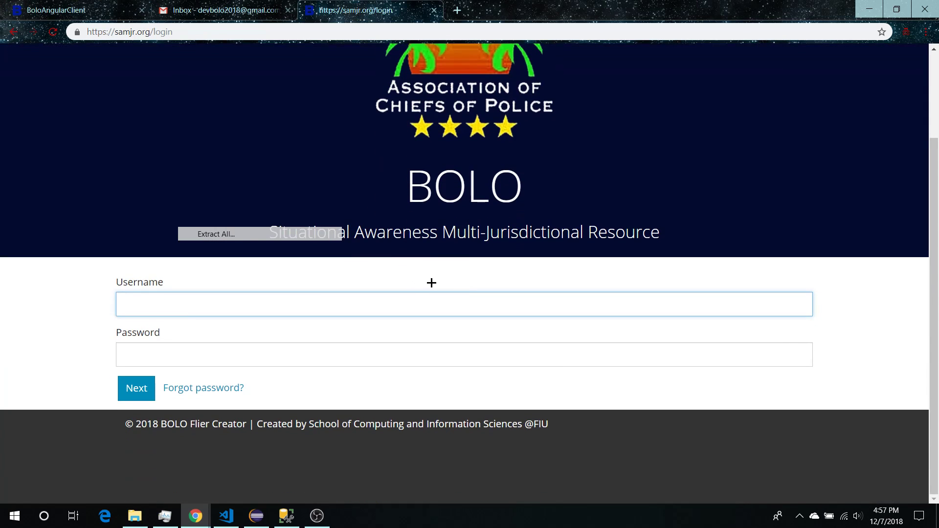
# Inspect the samjr.org login form, showing and dismissing the saved username suggestions
pyautogui.scroll(2, 434, 281)
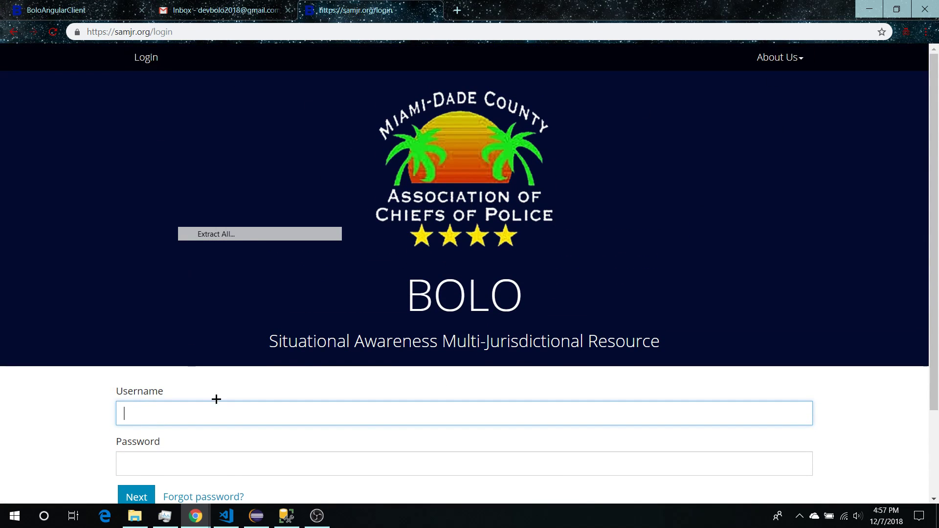
pyautogui.click(237, 419)
pyautogui.click(309, 388)
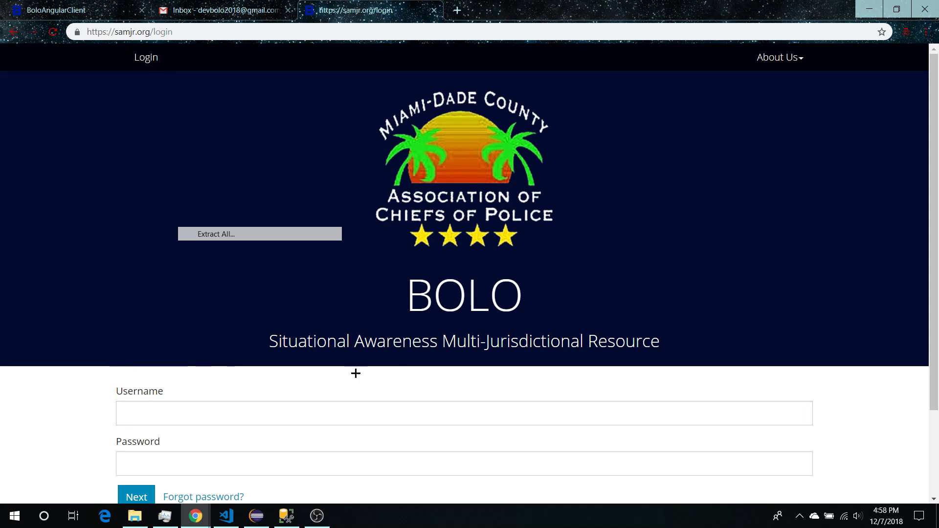
pyautogui.scroll(-3, 342, 352)
pyautogui.scroll(3, 301, 333)
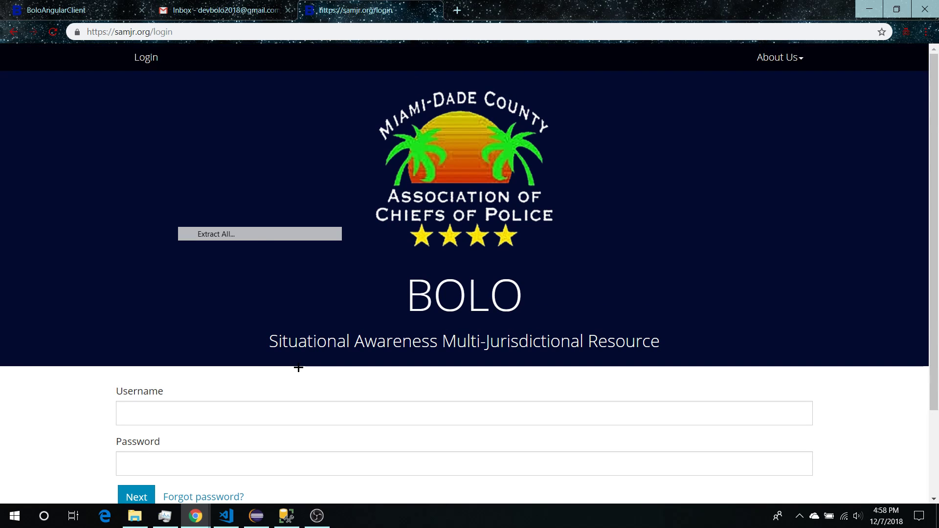
# Compare with the BoloAngularClient admin tab, then return to the samjr.org login page
pyautogui.click(74, 10)
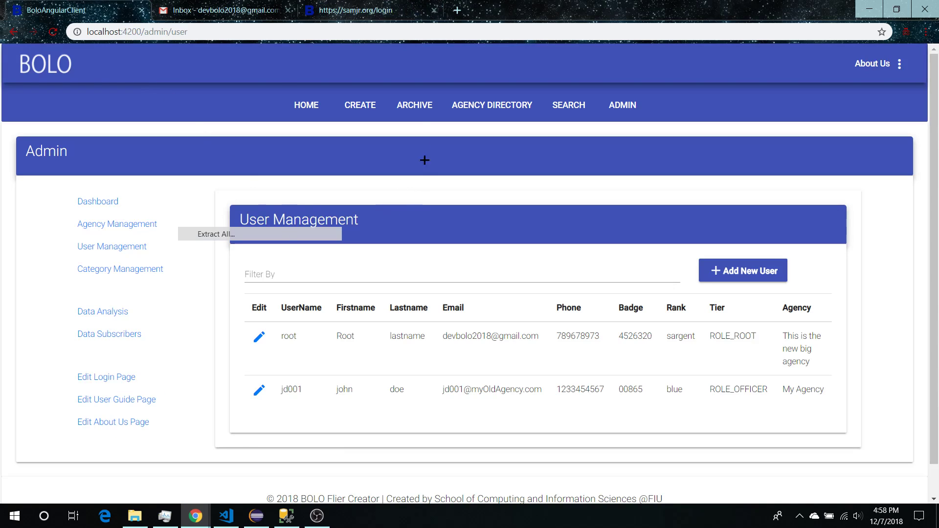
pyautogui.hotkey('ctrl', 'shift', 'Tab')
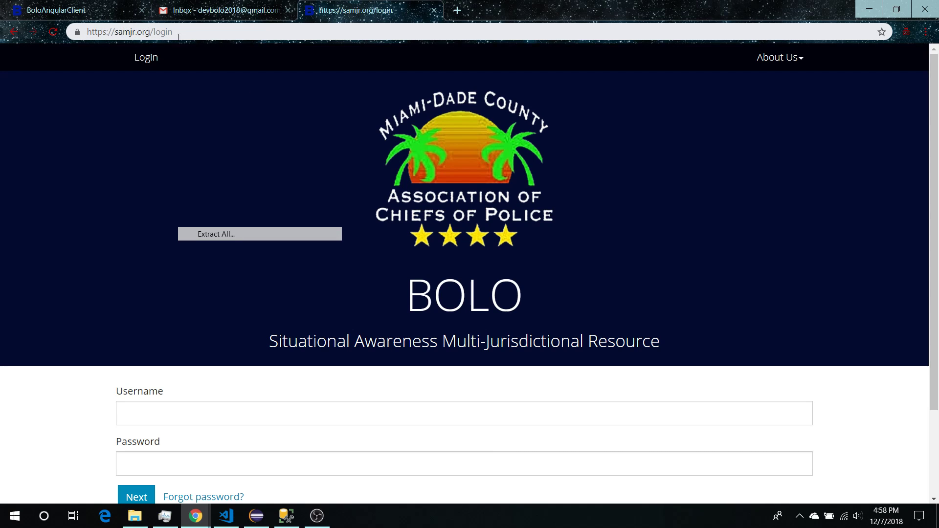
pyautogui.scroll(-3, 446, 280)
pyautogui.scroll(3, 446, 281)
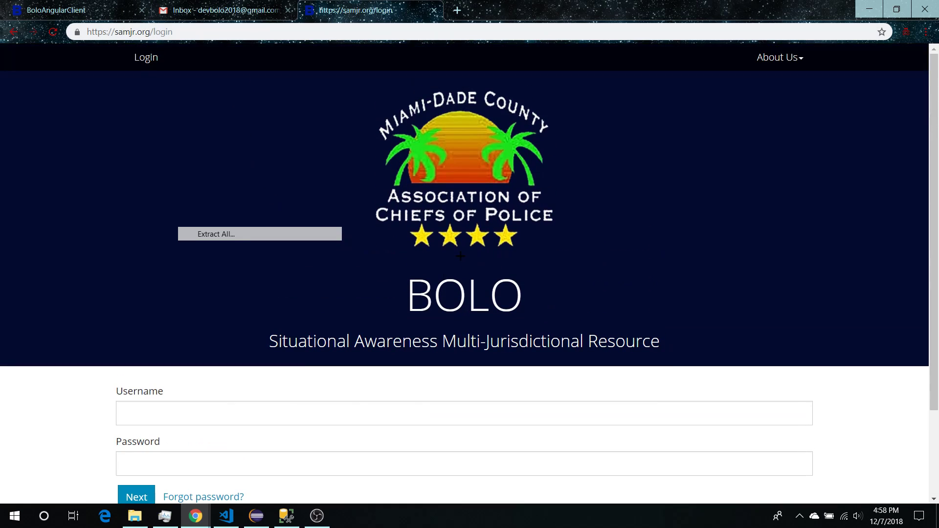